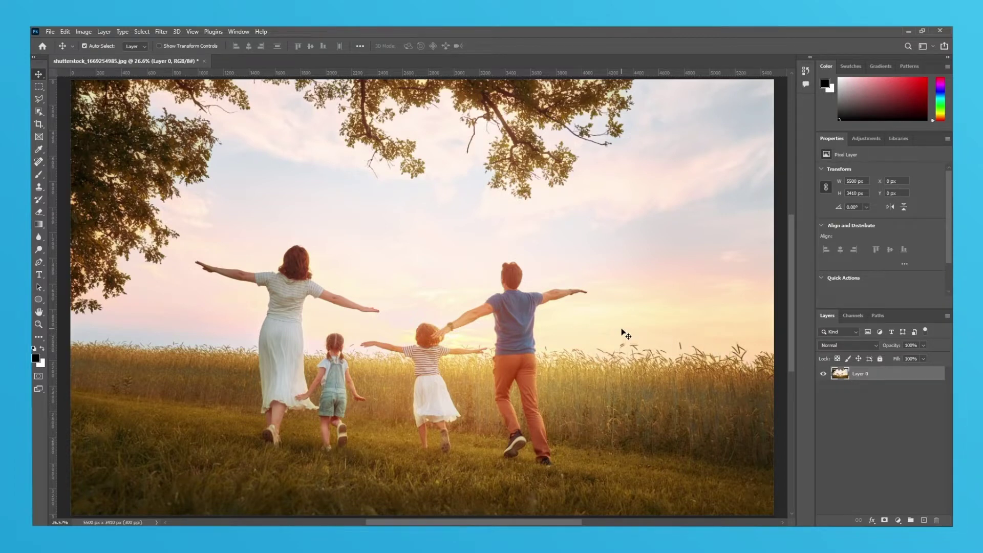
# - Start a crop with the Crop tool and shrink the crop box on all sides around the family of four
pyautogui.press('c')
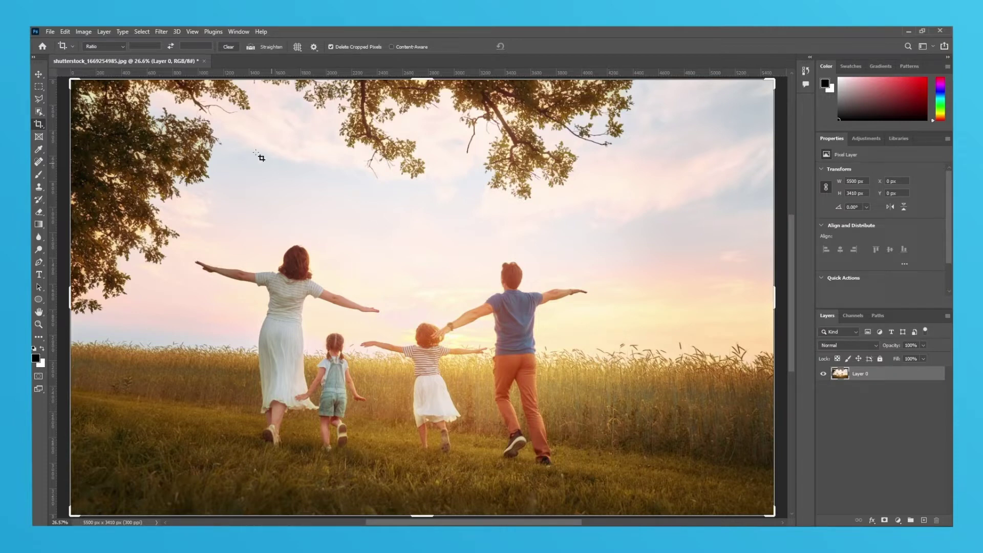
pyautogui.moveTo(69, 77); pyautogui.dragTo(179, 127)
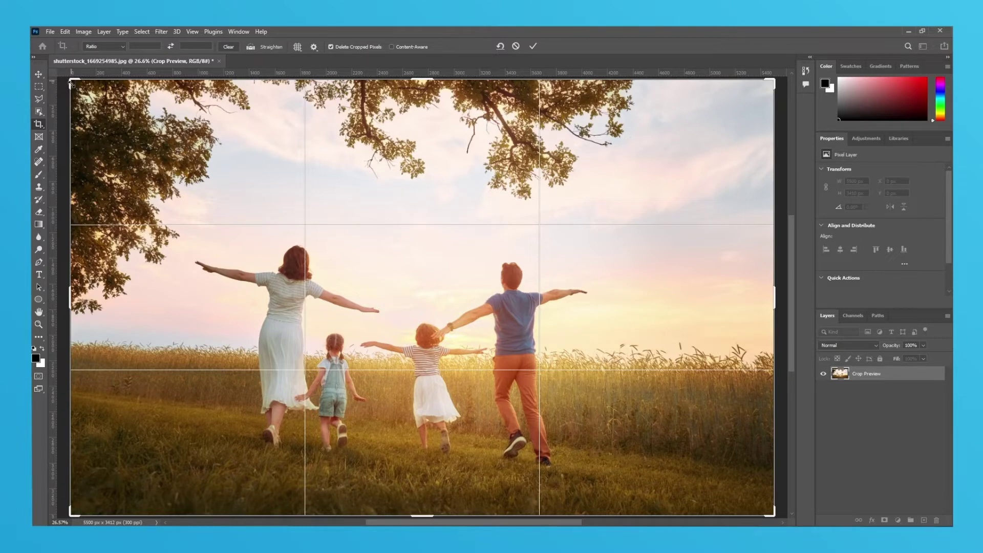
pyautogui.moveTo(71, 85); pyautogui.dragTo(171, 135)
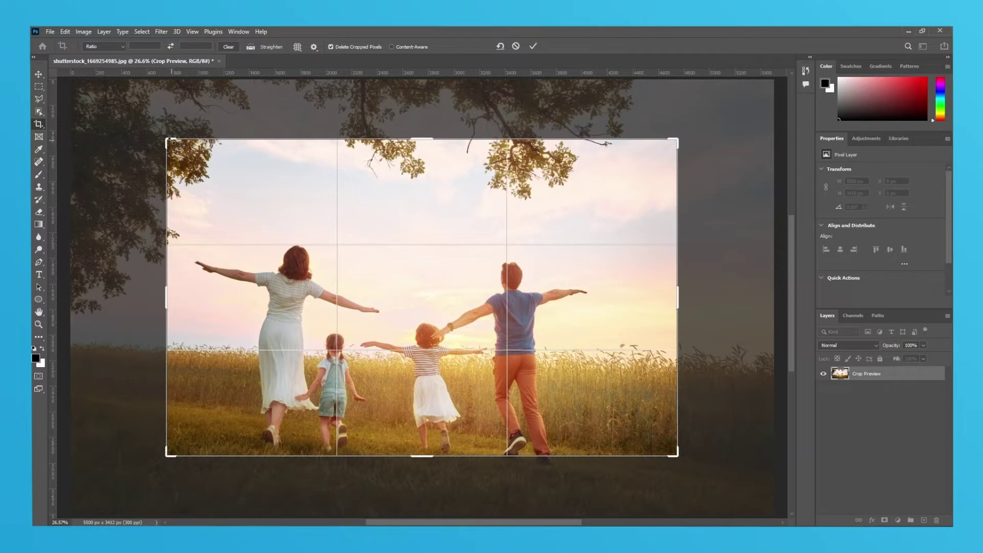
pyautogui.moveTo(168, 141)
pyautogui.mouseDown()
pyautogui.moveTo(212, 167)
pyautogui.moveTo(157, 170)
pyautogui.moveTo(160, 182)
pyautogui.moveTo(164, 145)
pyautogui.moveTo(173, 175)
pyautogui.moveTo(170, 143)
pyautogui.mouseUp()
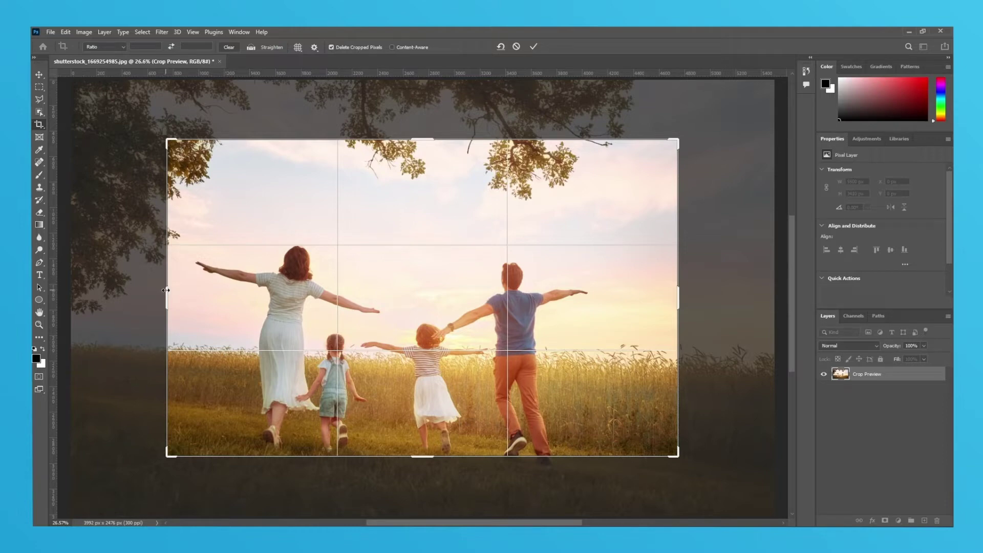
# - Widen the crop box slightly around the family, then swap it to portrait orientation and back to landscape
pyautogui.moveTo(165, 286); pyautogui.dragTo(144, 275)
pyautogui.moveTo(145, 139)
pyautogui.mouseDown()
pyautogui.moveTo(159, 146)
pyautogui.moveTo(165, 132)
pyautogui.moveTo(154, 154)
pyautogui.moveTo(138, 132)
pyautogui.mouseUp()
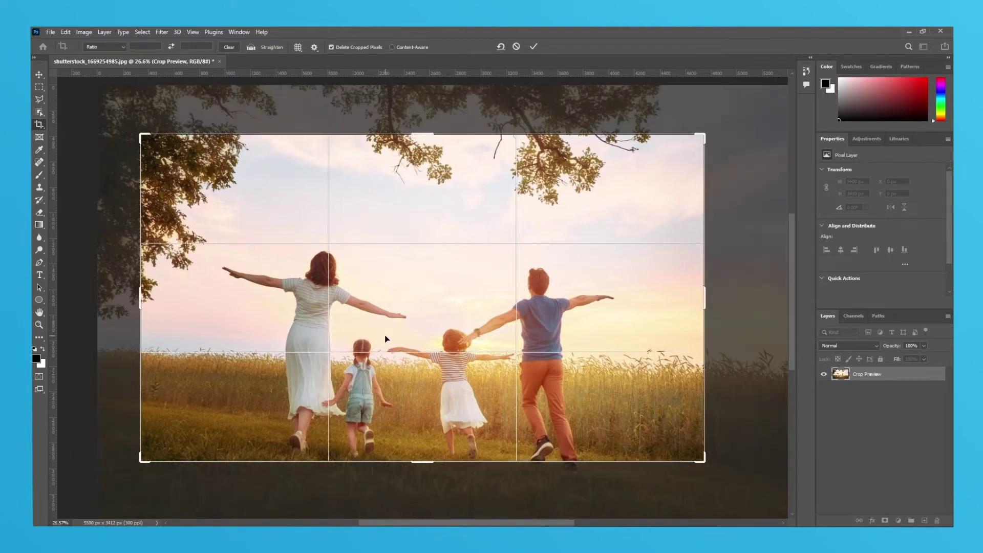
pyautogui.press('x')
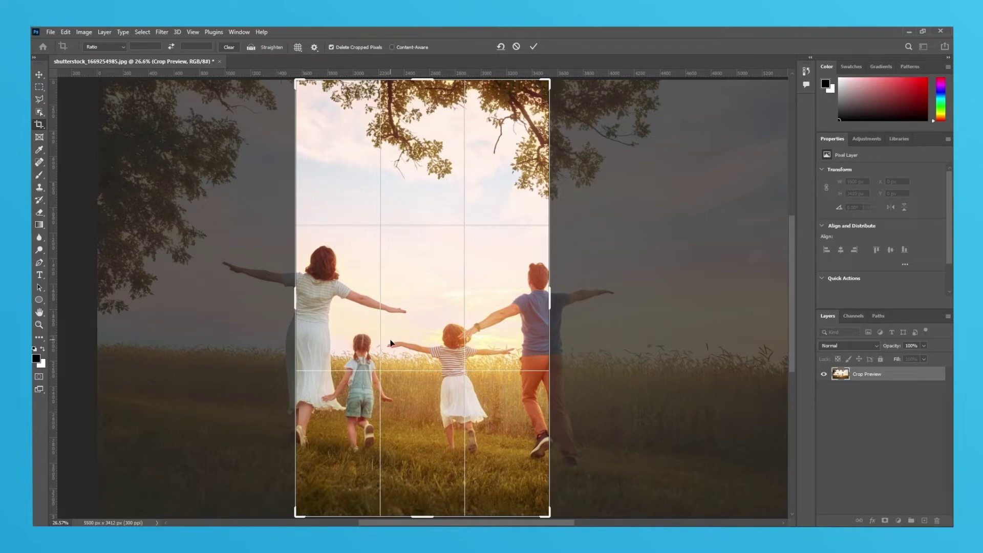
pyautogui.press('x')
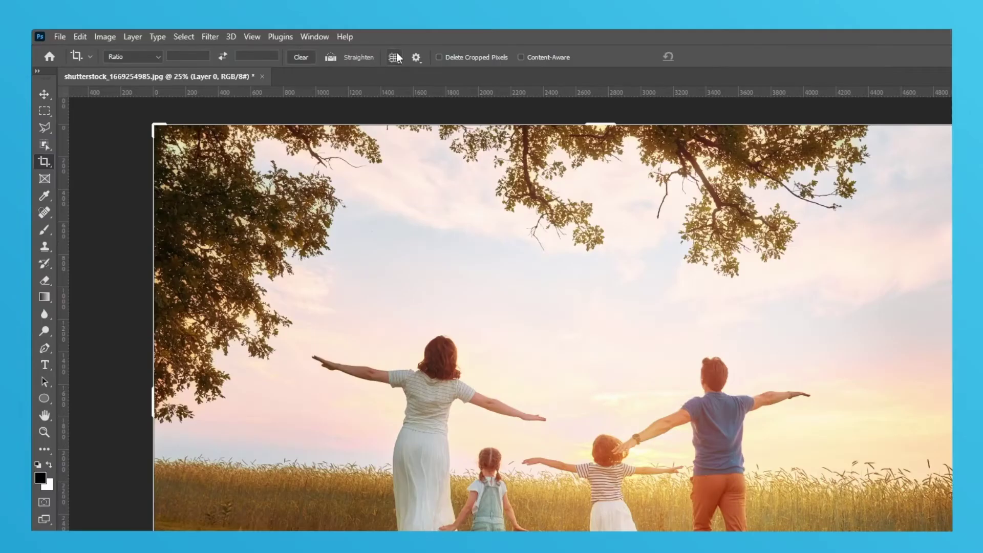
# - Cycle the crop overlay from Grid through Diagonal and Triangle to Golden Ratio
pyautogui.click(297, 47)
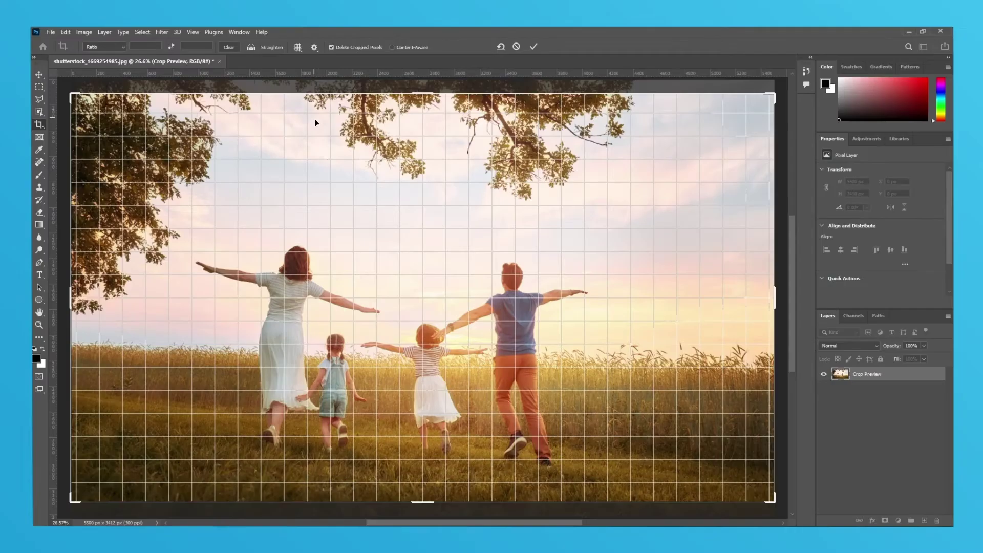
pyautogui.press('o')
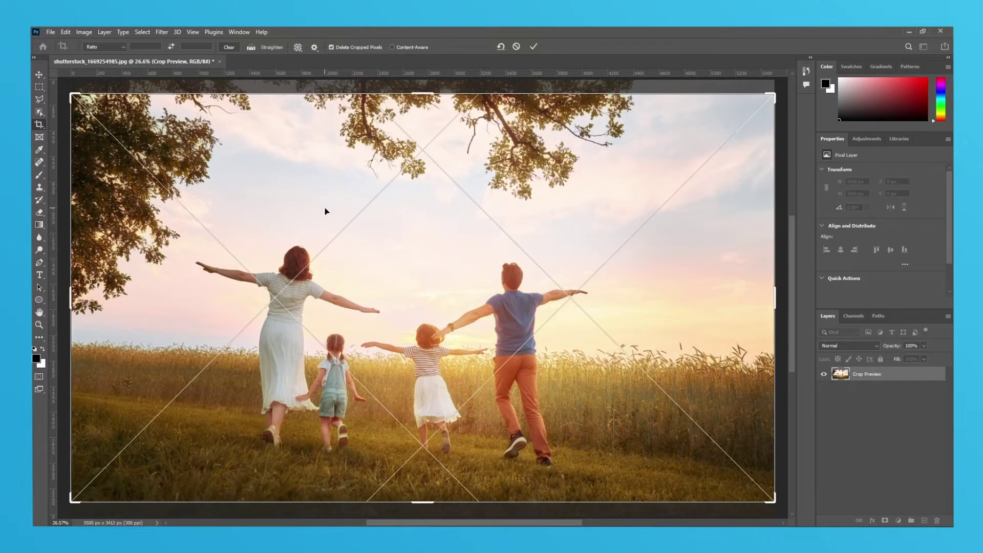
pyautogui.press('o')
pyautogui.press('o')
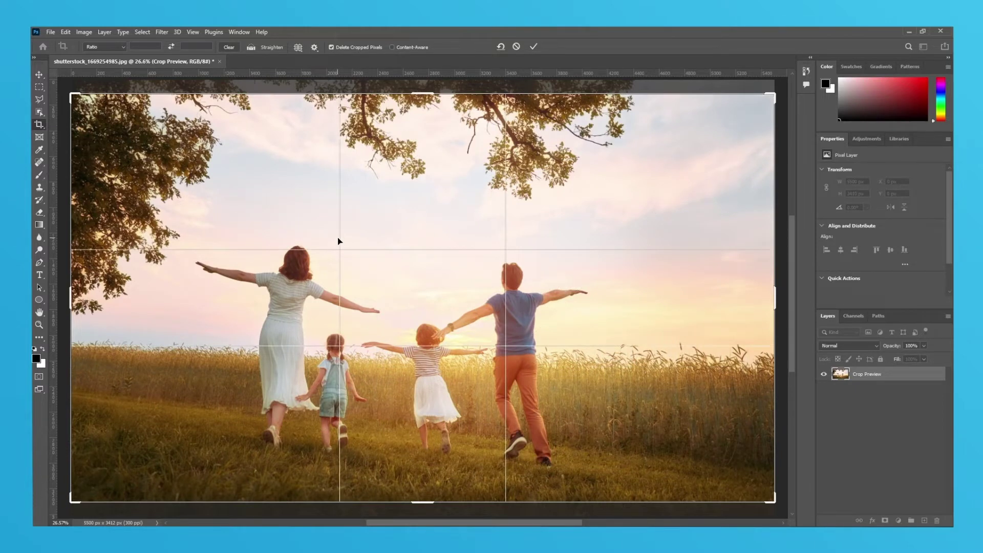
# - Set the crop overlay display to Auto Show Overlay and test it by resizing the crop box from its upper-left corner
pyautogui.click(298, 47)
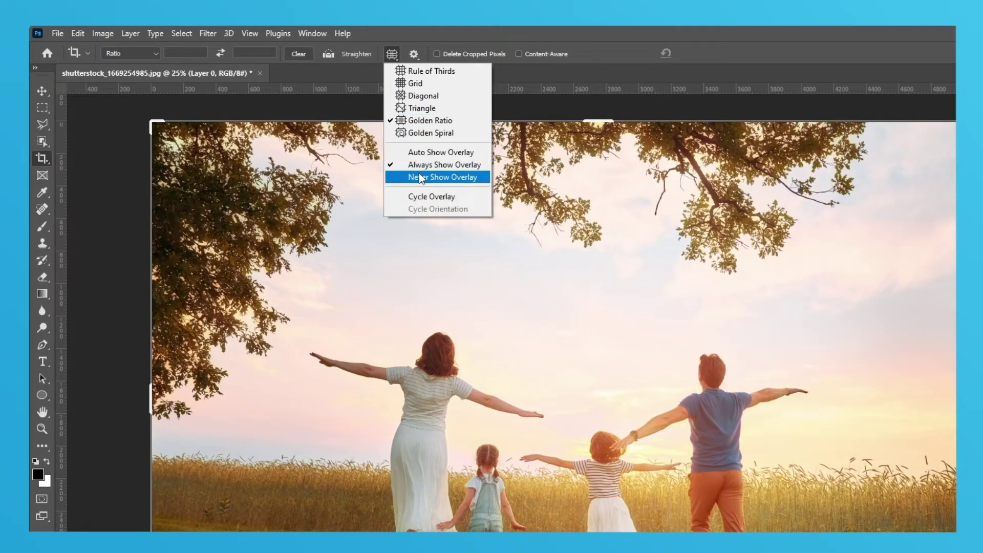
pyautogui.click(427, 152)
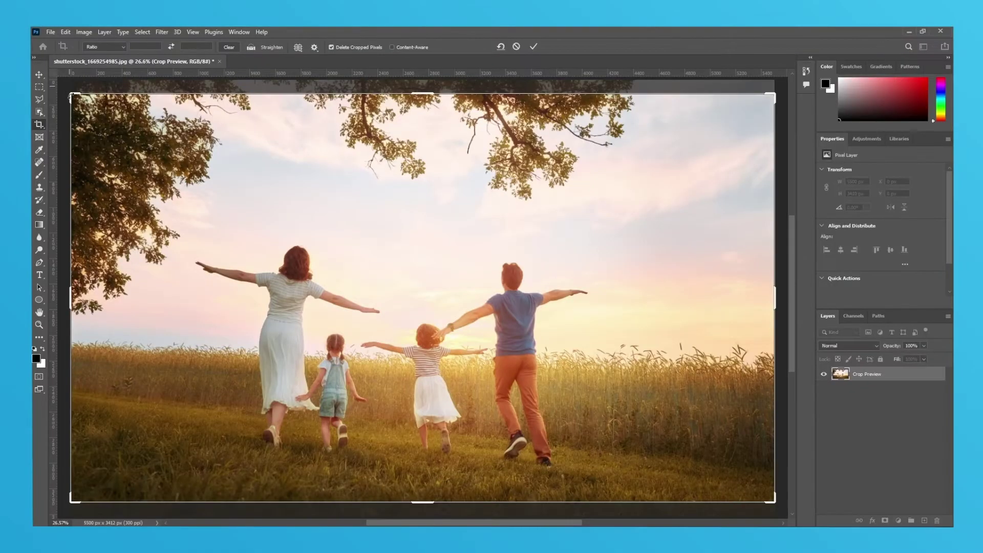
pyautogui.moveTo(73, 93); pyautogui.dragTo(100, 132)
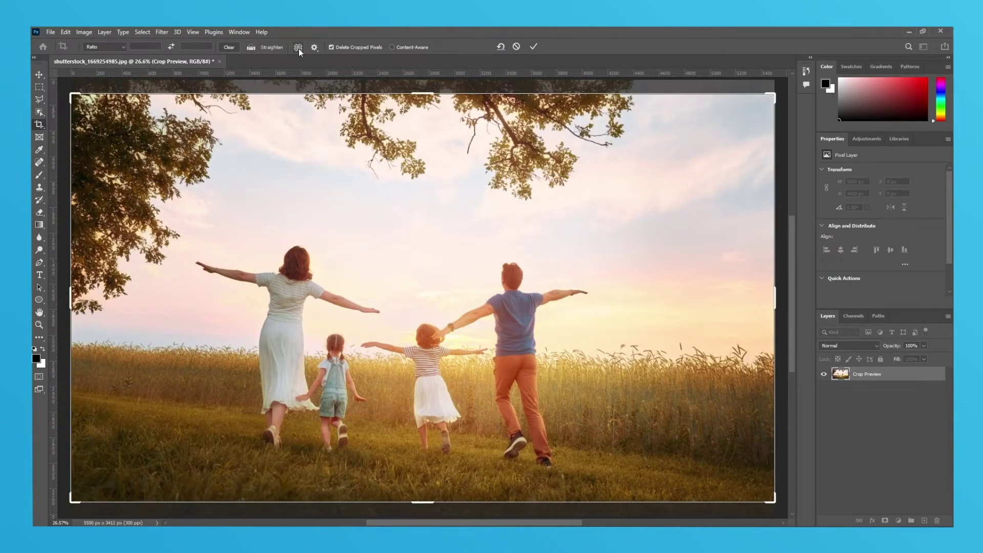
# - Set the crop overlay display to Never Show Overlay and test it by pulling in the crop box's upper-left corner
pyautogui.click(298, 47)
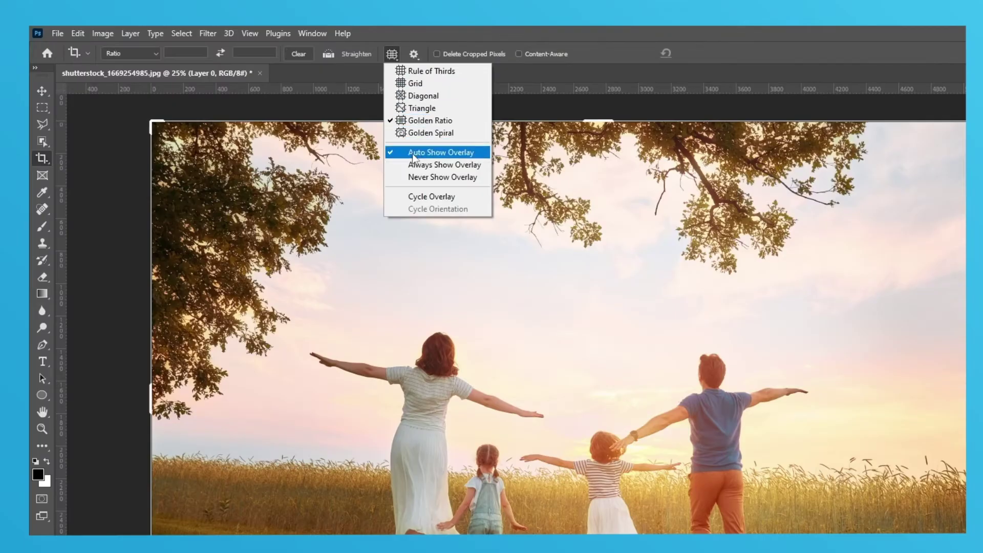
pyautogui.click(407, 178)
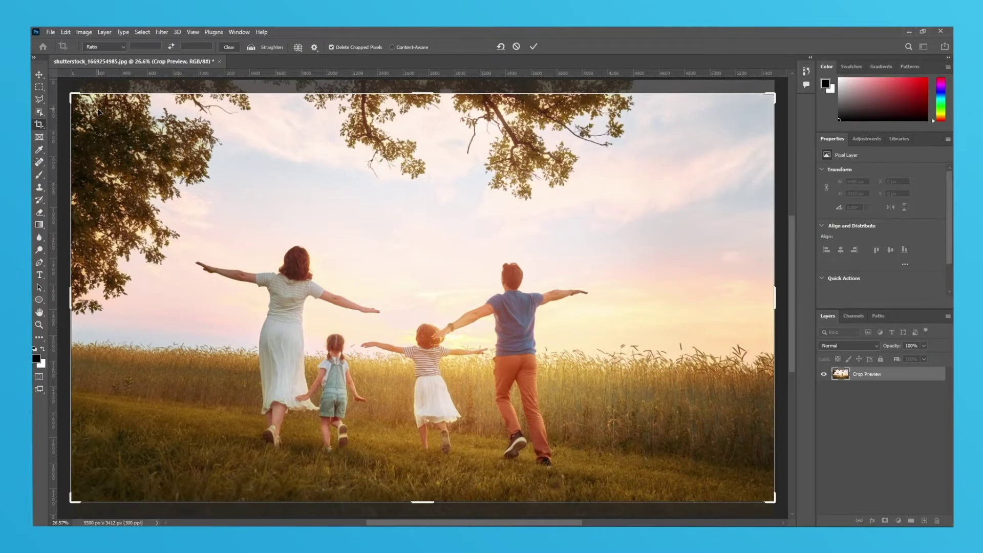
pyautogui.moveTo(74, 97); pyautogui.dragTo(162, 173)
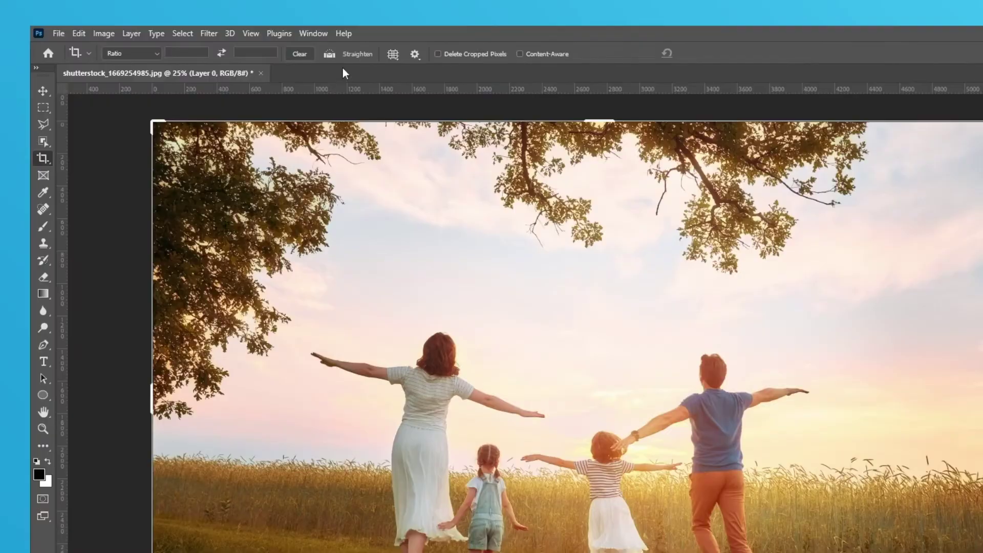
# - Set the crop overlay to Always Show Overlay, then tighten the crop box and apply the crop at about 4778 × 2697 px
pyautogui.click(393, 54)
pyautogui.click(416, 164)
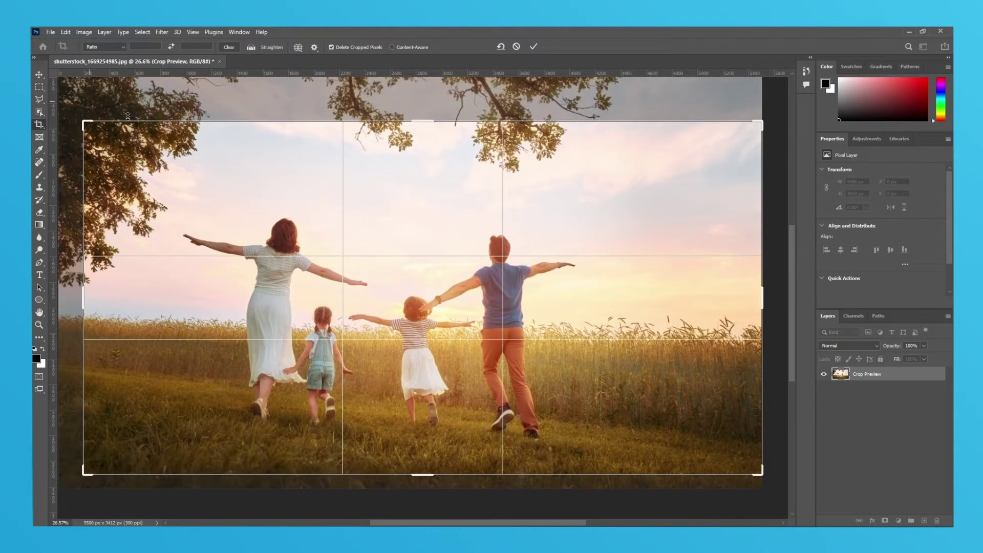
pyautogui.moveTo(86, 116)
pyautogui.mouseDown()
pyautogui.moveTo(196, 134)
pyautogui.moveTo(75, 111)
pyautogui.mouseUp()
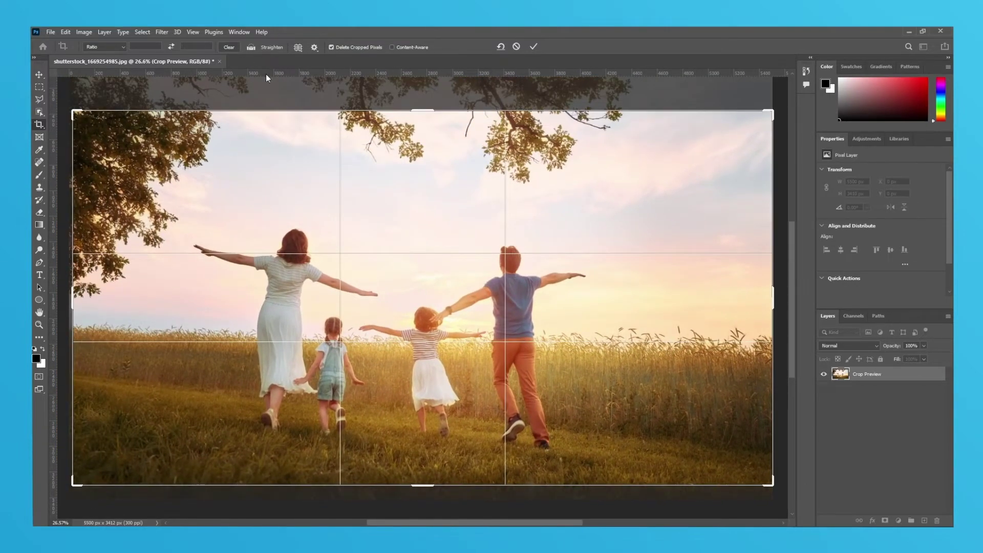
pyautogui.moveTo(72, 112); pyautogui.dragTo(115, 127)
pyautogui.press('Return')
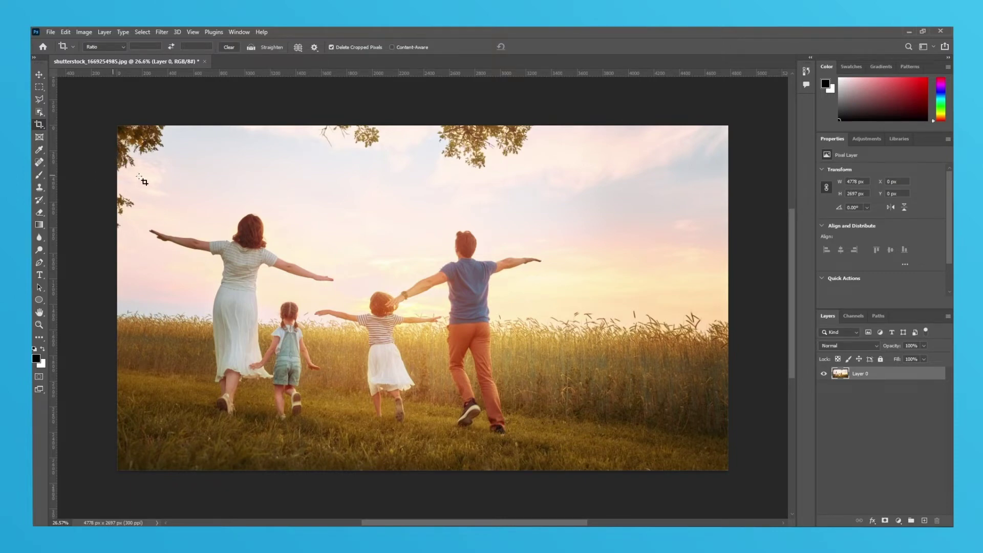
# - Try to recover the trimmed area by extending the crop box past the photo's upper-left corner and applying it, then undo that crop
pyautogui.click(167, 183)
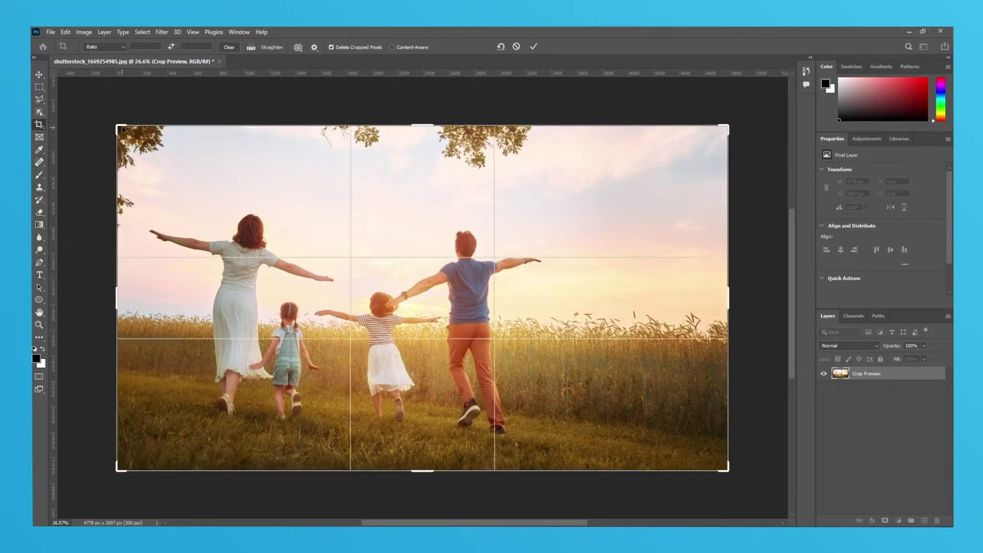
pyautogui.moveTo(119, 126); pyautogui.dragTo(104, 123)
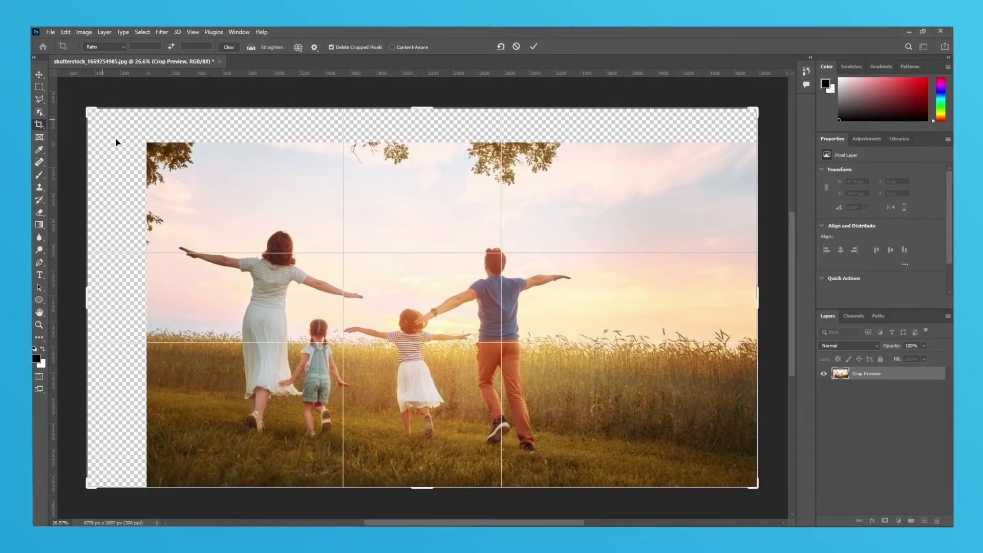
pyautogui.press('Return')
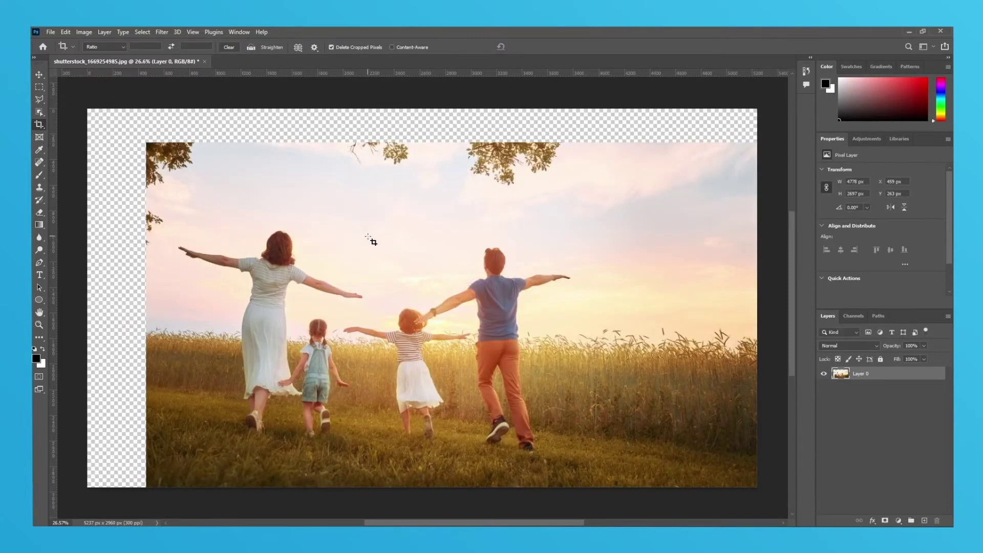
pyautogui.hotkey('ctrl', 'z')
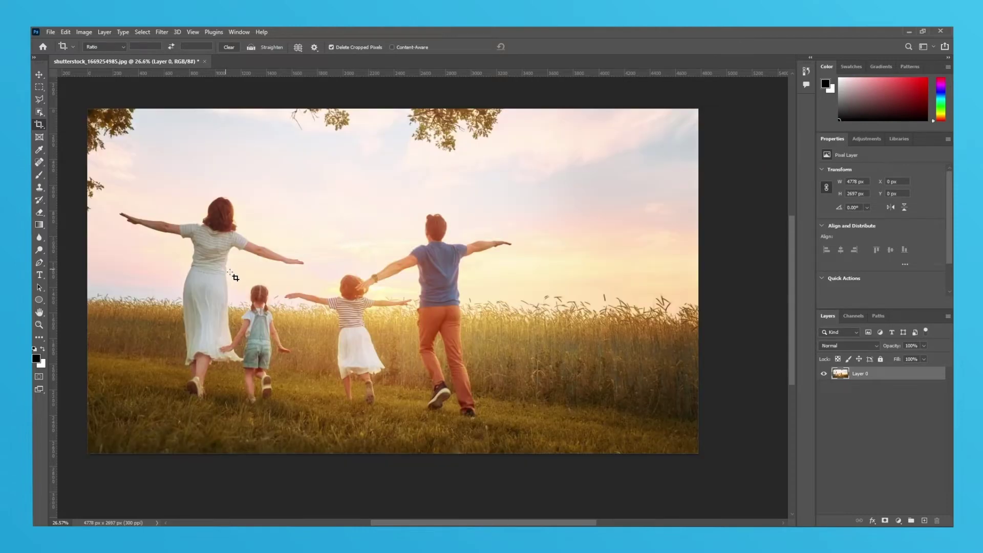
# - Turn off Delete Cropped Pixels and undo the earlier crop of the photo
pyautogui.scroll(1, 234, 279)
pyautogui.click(331, 46)
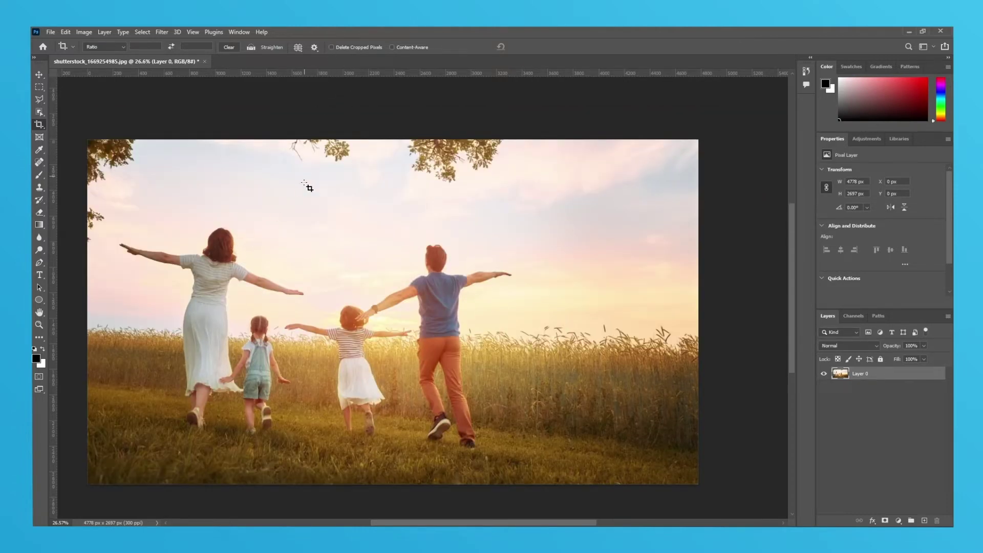
pyautogui.hotkey('ctrl', 'z')
pyautogui.scroll(-1, 297, 245)
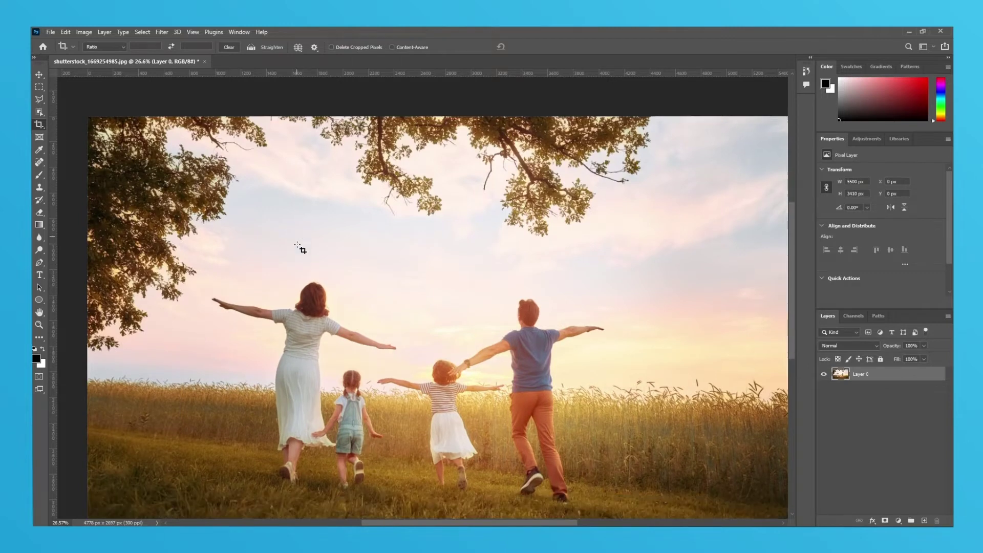
# - Crop the photo from its upper-left corner to about 4628 × 2792 px, keeping the cropped pixels
pyautogui.scroll(-5, 296, 245)
pyautogui.click(297, 244)
pyautogui.moveTo(171, 158); pyautogui.dragTo(201, 180)
pyautogui.press('Return')
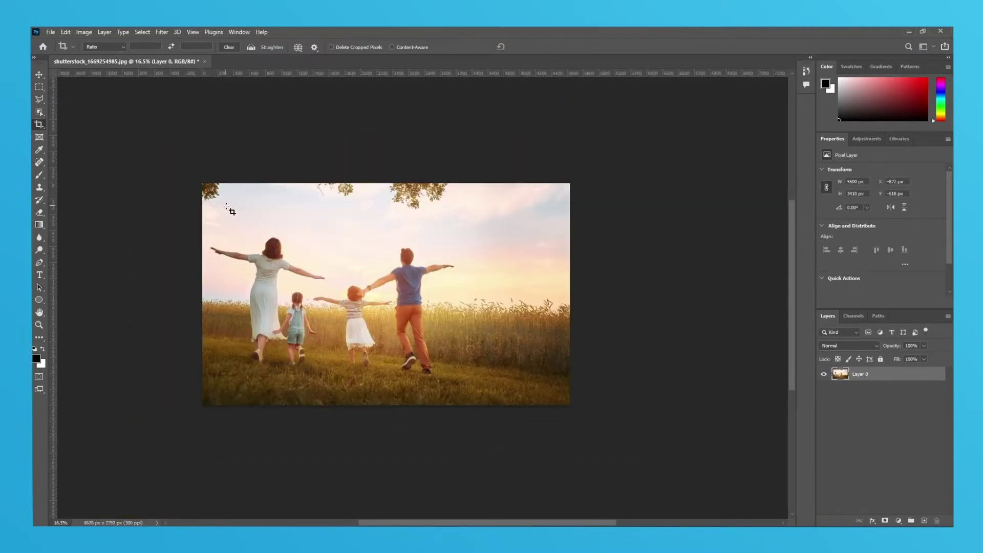
# - Reopen the crop and enlarge it from the upper-left corner to about 5367 × 3313 px to bring back the hidden pixels
pyautogui.click(225, 205)
pyautogui.moveTo(201, 182); pyautogui.dragTo(174, 166)
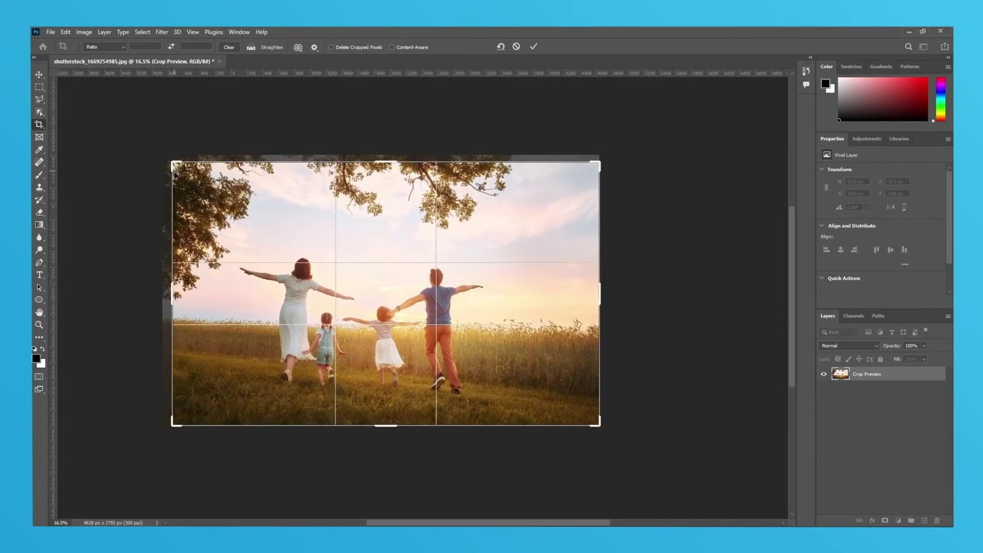
pyautogui.press('Return')
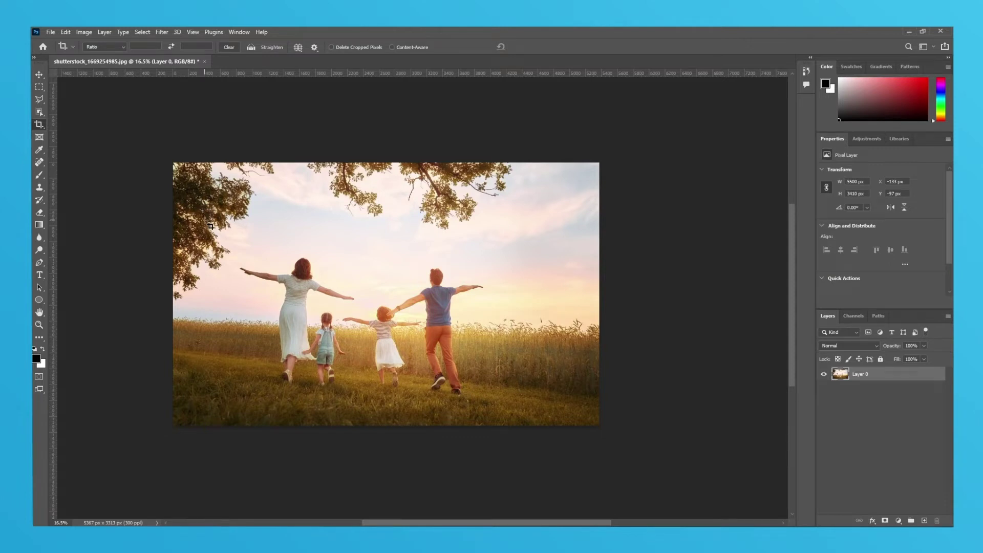
# - Shrink the crop box from the upper-left and lower-right corners around the family and reposition the photo inside it
pyautogui.click(199, 207)
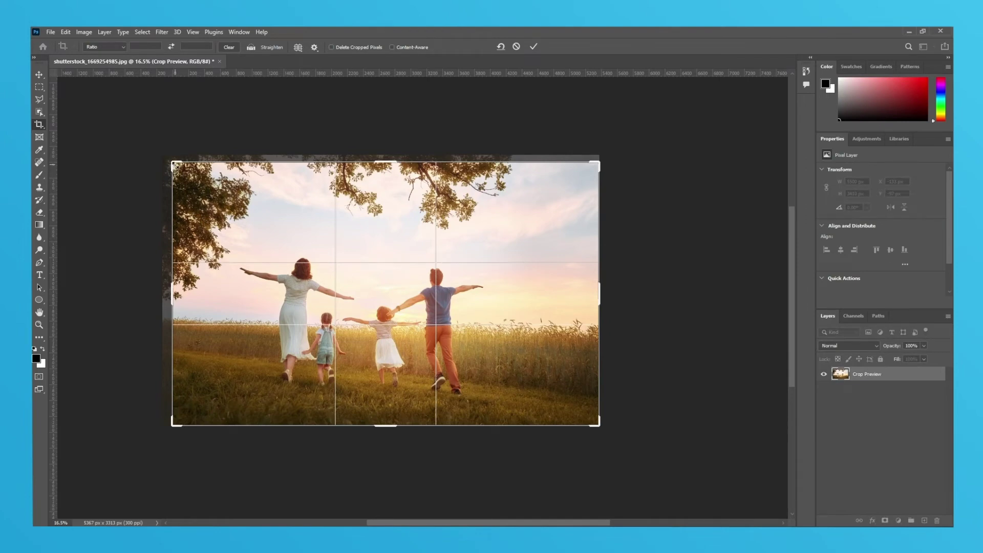
pyautogui.moveTo(176, 165); pyautogui.dragTo(194, 176)
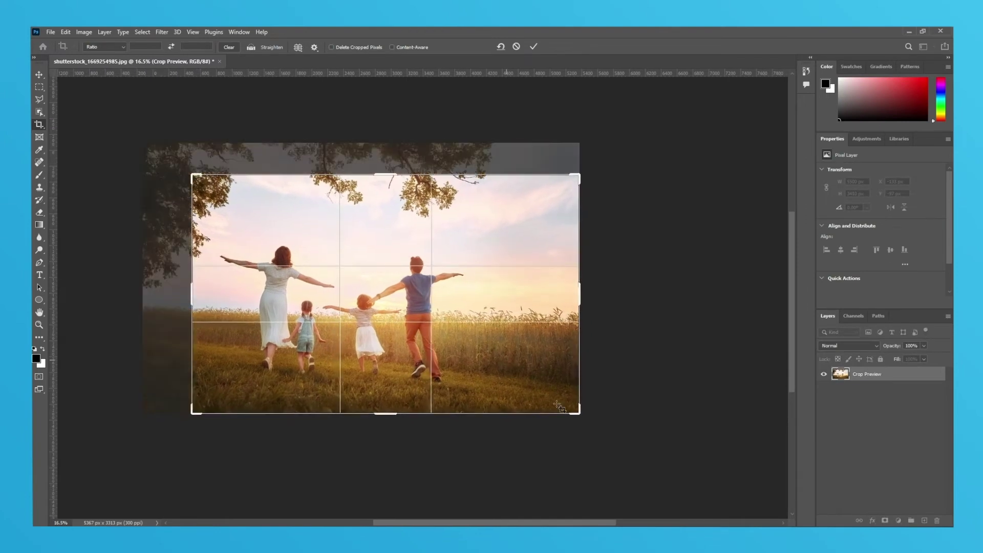
pyautogui.moveTo(579, 413); pyautogui.dragTo(545, 385)
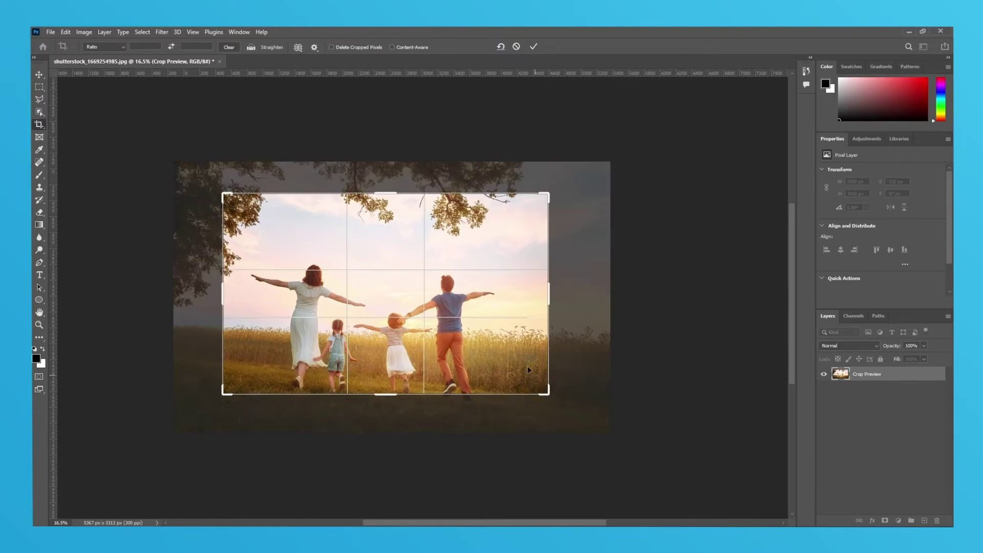
pyautogui.moveTo(484, 326); pyautogui.dragTo(480, 326)
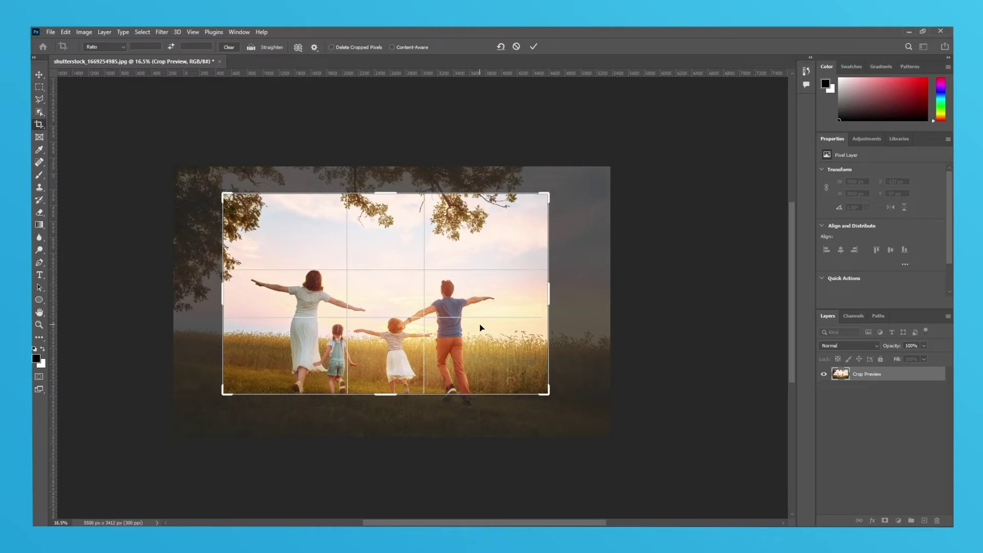
pyautogui.moveTo(480, 330)
pyautogui.mouseDown()
pyautogui.moveTo(490, 311)
pyautogui.moveTo(436, 278)
pyautogui.moveTo(436, 329)
pyautogui.moveTo(463, 339)
pyautogui.mouseUp()
# - Switch to Classic Mode, move the crop box down over the family, then leave Classic Mode and adjust the photo's position
pyautogui.press('p')
pyautogui.moveTo(444, 260); pyautogui.dragTo(443, 284)
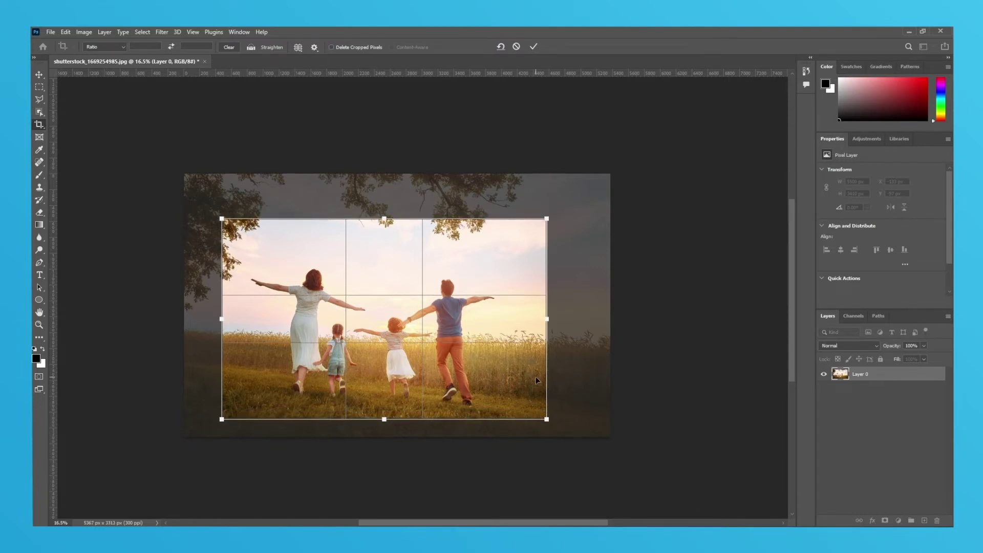
pyautogui.press('p')
pyautogui.moveTo(504, 320); pyautogui.dragTo(514, 305)
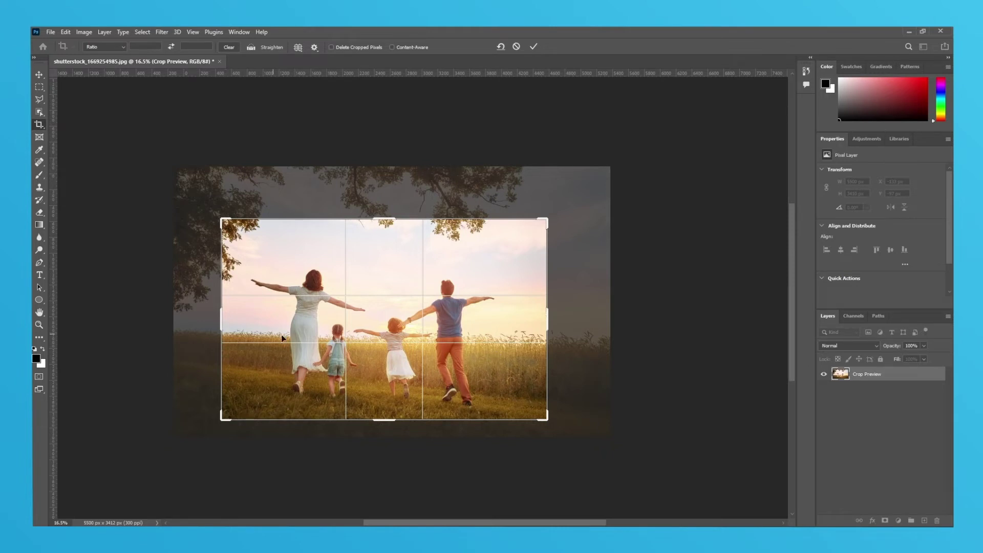
# - Straighten the photo within the crop by tracing a line along the field's horizon across the crop box
pyautogui.press('ctrl')
pyautogui.moveTo(227, 332); pyautogui.dragTo(540, 340)
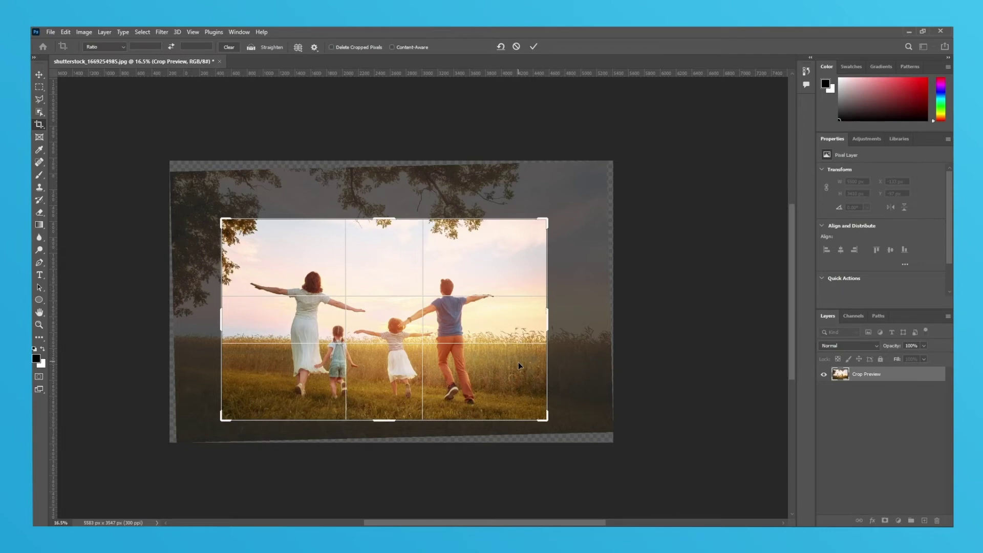
# - Apply the straightened crop around the family, then undo it to return to the uncropped photo
pyautogui.press('Return')
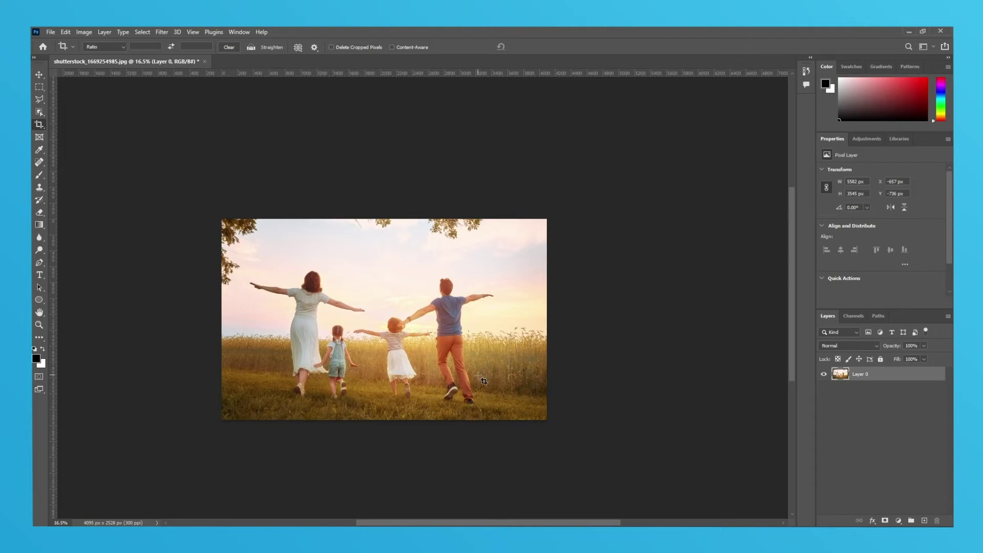
pyautogui.hotkey('ctrl', 'z')
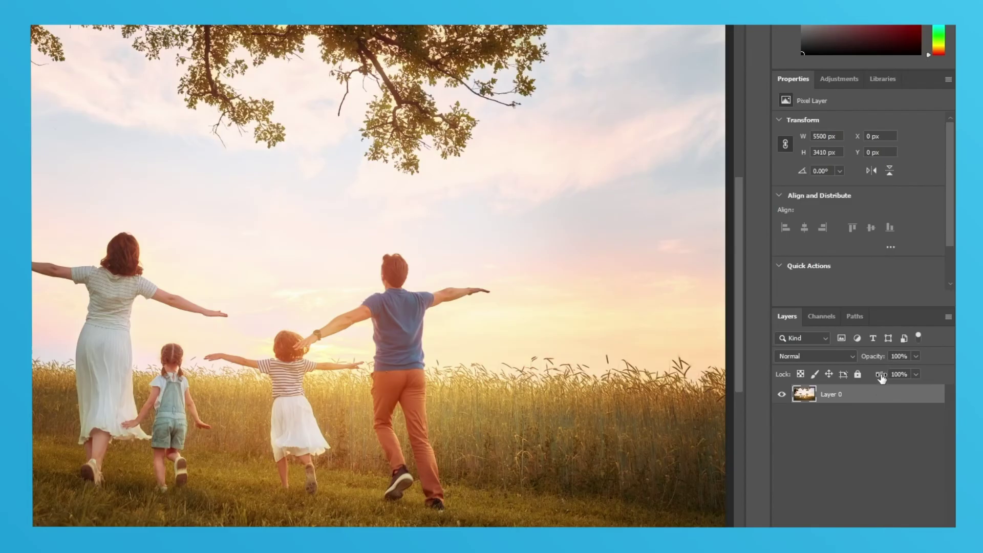
# - Convert Layer 0 to a Smart Object and open its contents for editing
pyautogui.rightClick(859, 397)
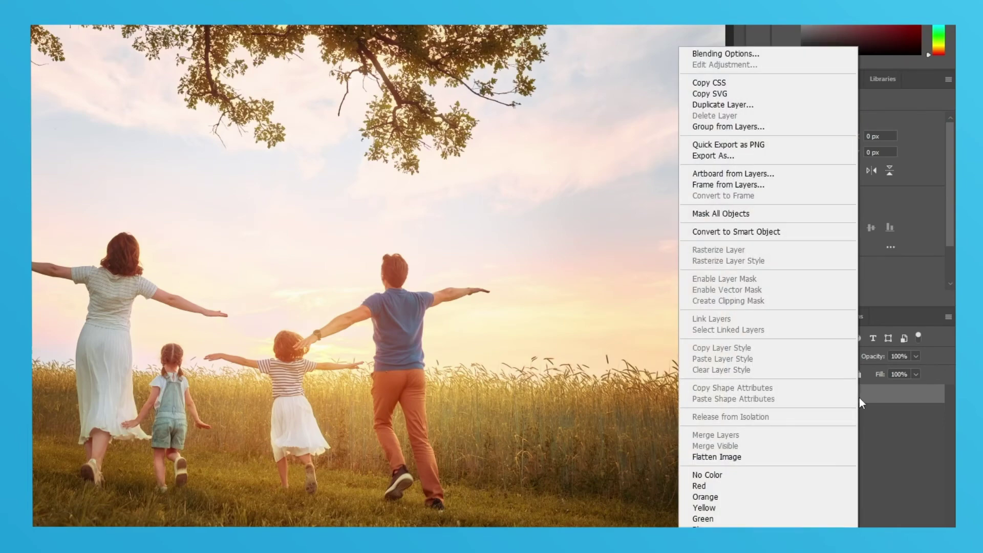
pyautogui.click(798, 231)
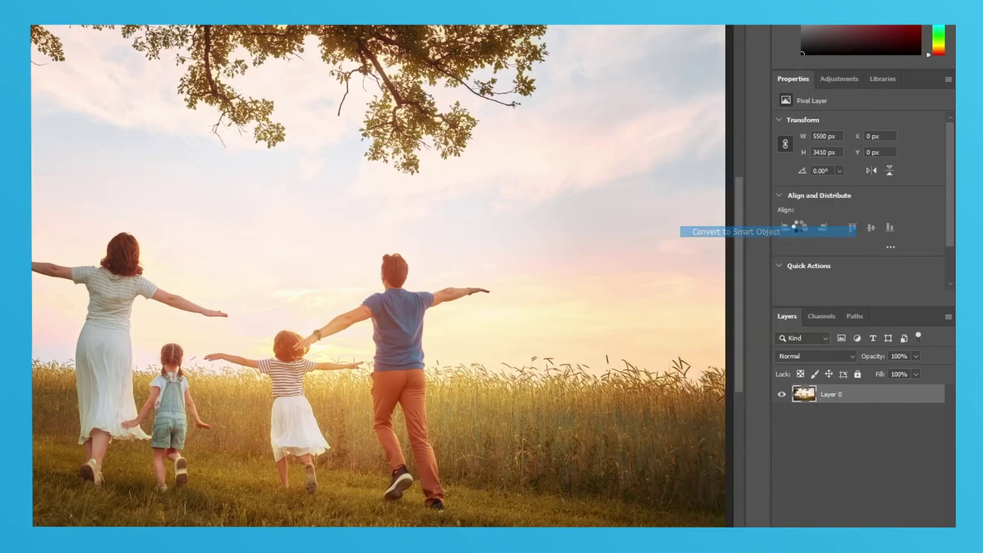
pyautogui.doubleClick(804, 398)
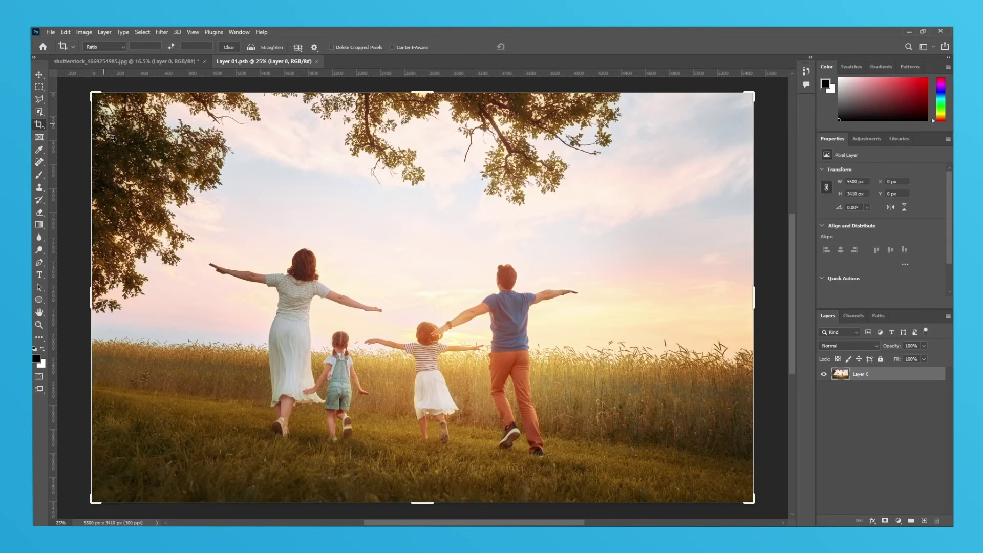
# - Crop the Smart Object's contents around the family to about 3428 × 2322 px, straightening along the field's horizon
pyautogui.moveTo(92, 94); pyautogui.dragTo(144, 148)
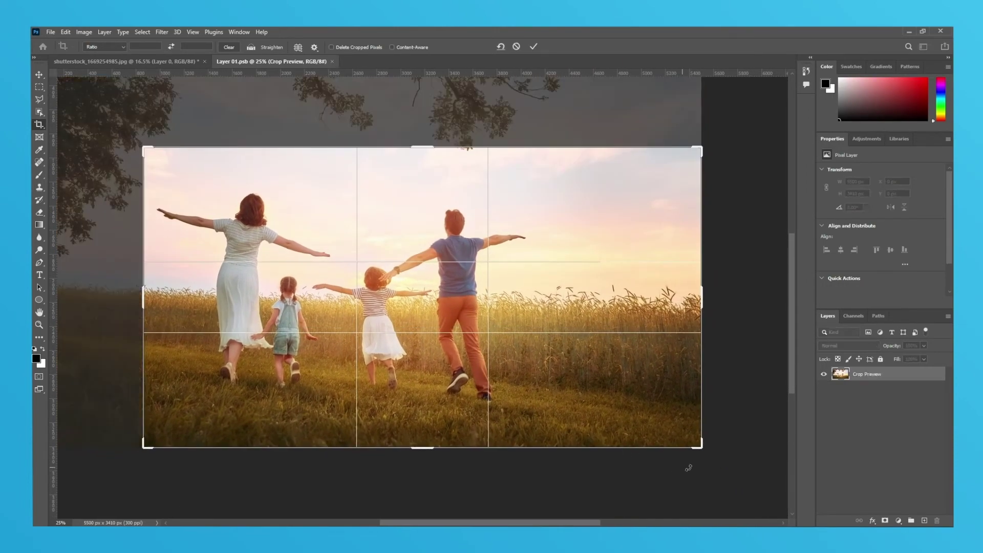
pyautogui.moveTo(697, 447); pyautogui.dragTo(628, 437)
pyautogui.press('ctrl')
pyautogui.moveTo(224, 300); pyautogui.dragTo(613, 310)
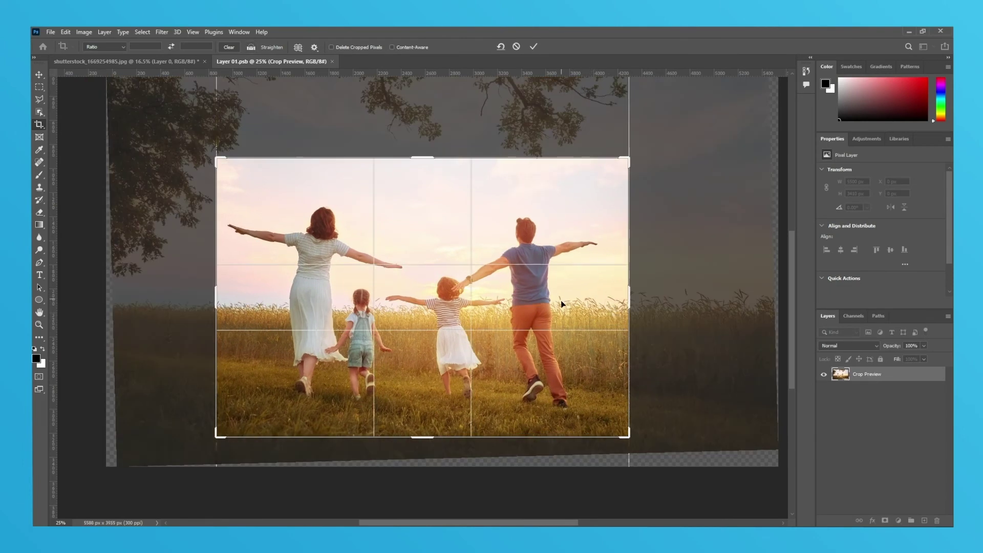
pyautogui.press('Return')
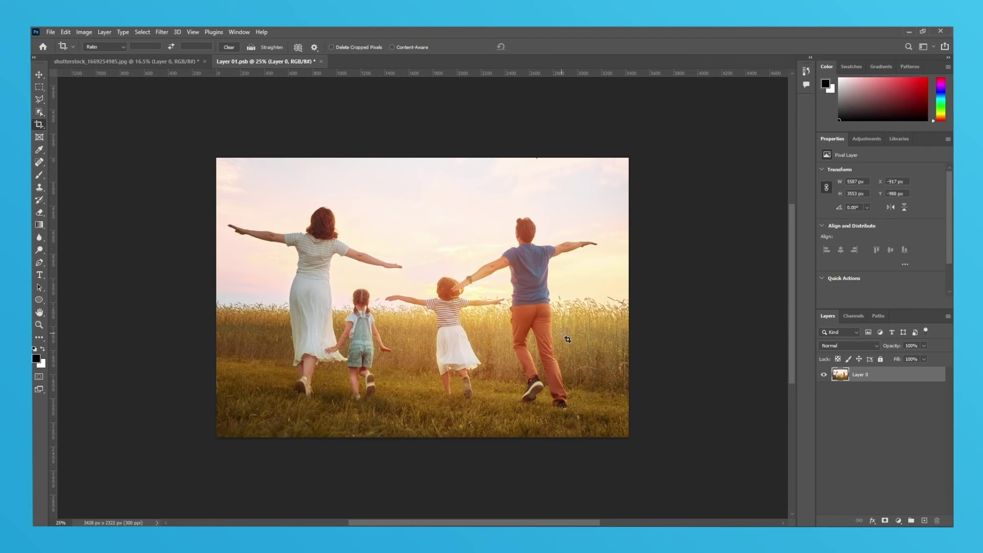
# - Save the cropped Smart Object contents and return to the main photo document
pyautogui.press('ctrl')
pyautogui.hotkey('ctrl', 's')
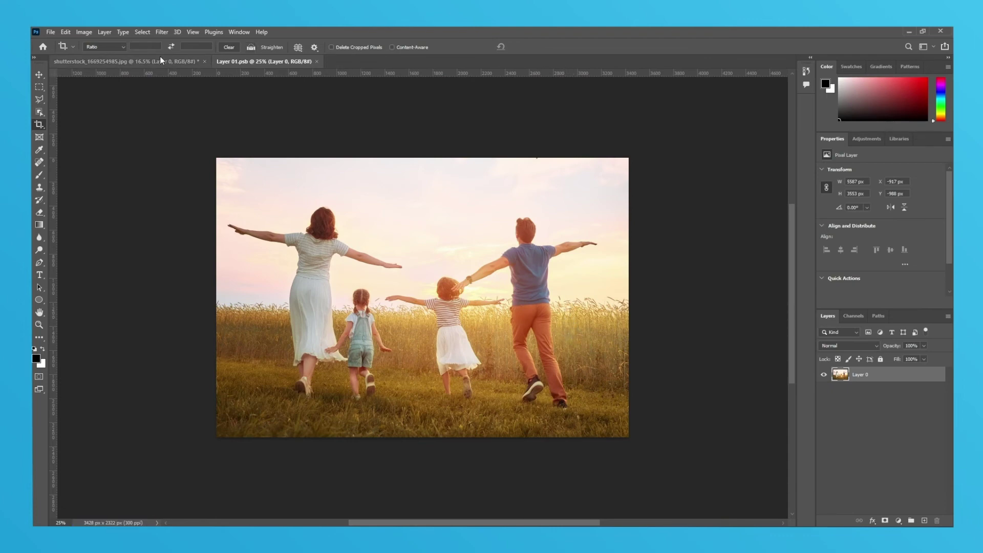
pyautogui.click(161, 57)
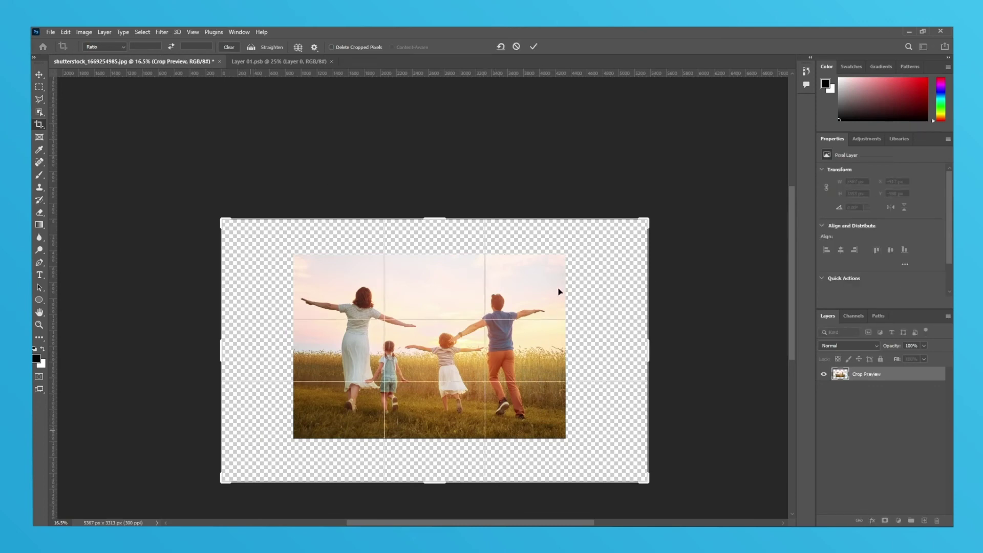
# - Move the cropped photo layer around the canvas and place it near the upper-right corner, at about X 1630, Y 154 px
pyautogui.click(39, 75)
pyautogui.moveTo(440, 383); pyautogui.dragTo(365, 427)
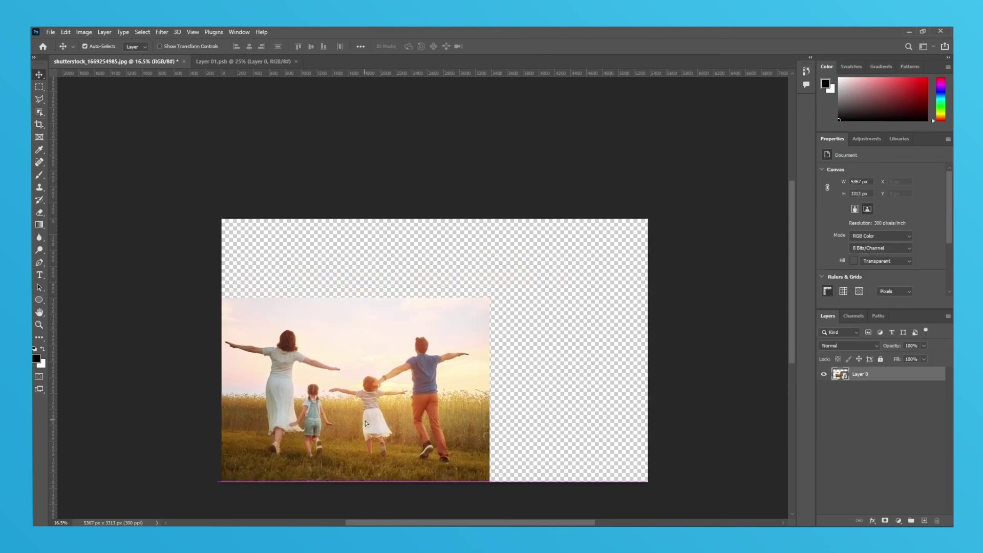
pyautogui.moveTo(401, 375)
pyautogui.mouseDown()
pyautogui.moveTo(413, 375)
pyautogui.moveTo(403, 333)
pyautogui.moveTo(395, 366)
pyautogui.mouseUp()
pyautogui.moveTo(414, 413); pyautogui.dragTo(531, 360)
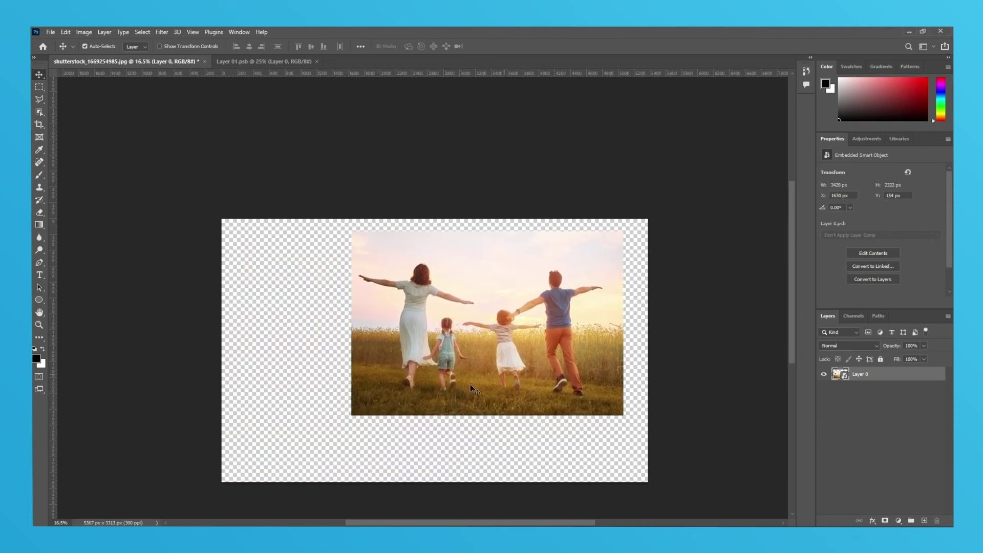
# - Duplicate the cropped photo toward the canvas's lower-left corner and scale the copy down to about 2796 × 1894 px
pyautogui.click(283, 439)
pyautogui.moveTo(435, 338); pyautogui.dragTo(365, 375)
pyautogui.hotkey('ctrl', 't')
pyautogui.moveTo(553, 266); pyautogui.dragTo(503, 301)
pyautogui.moveTo(391, 355); pyautogui.dragTo(340, 378)
pyautogui.press('Return')
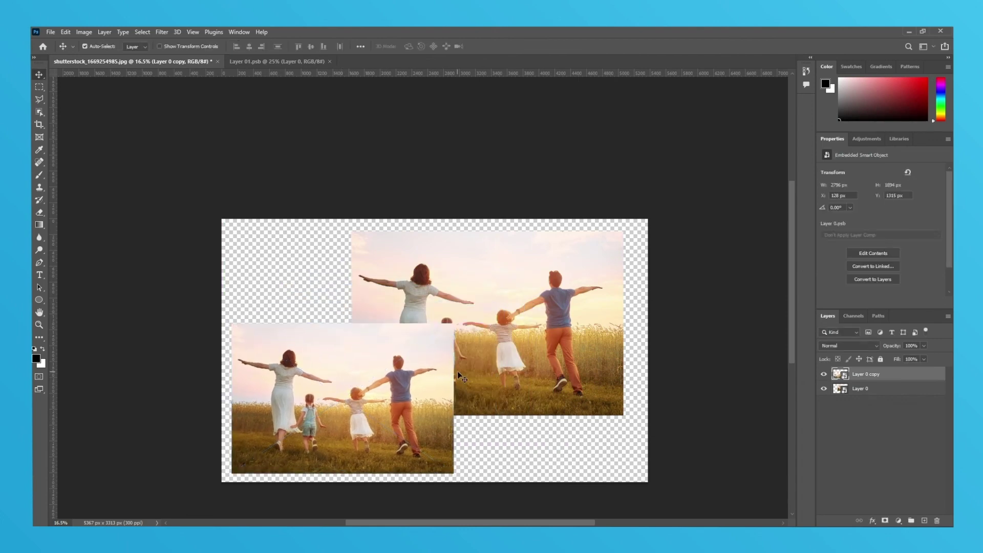
# - Stack Layer 0 above its smaller copy and switch to the Layer 01.psb document
pyautogui.click(507, 290)
pyautogui.moveTo(891, 393); pyautogui.dragTo(884, 381)
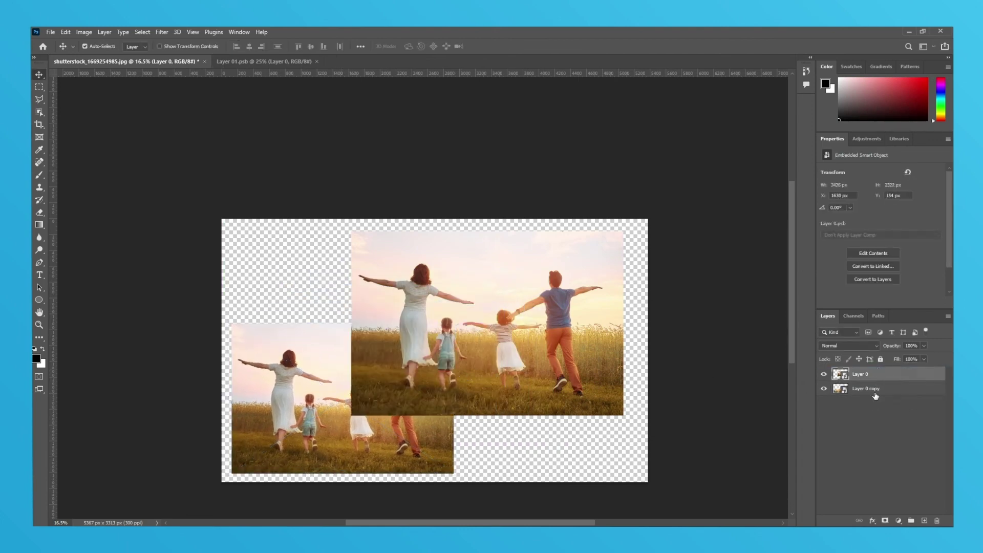
pyautogui.click(275, 413)
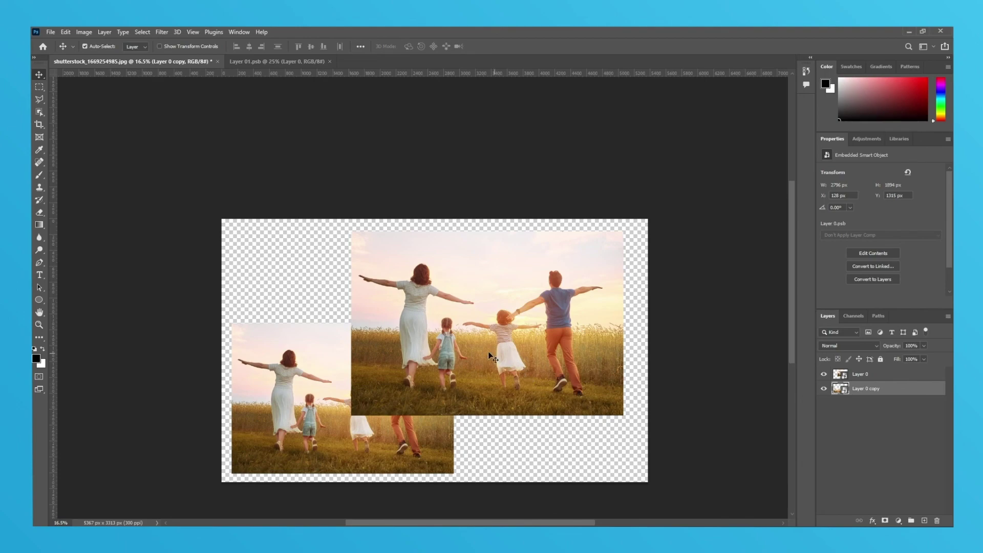
pyautogui.click(279, 61)
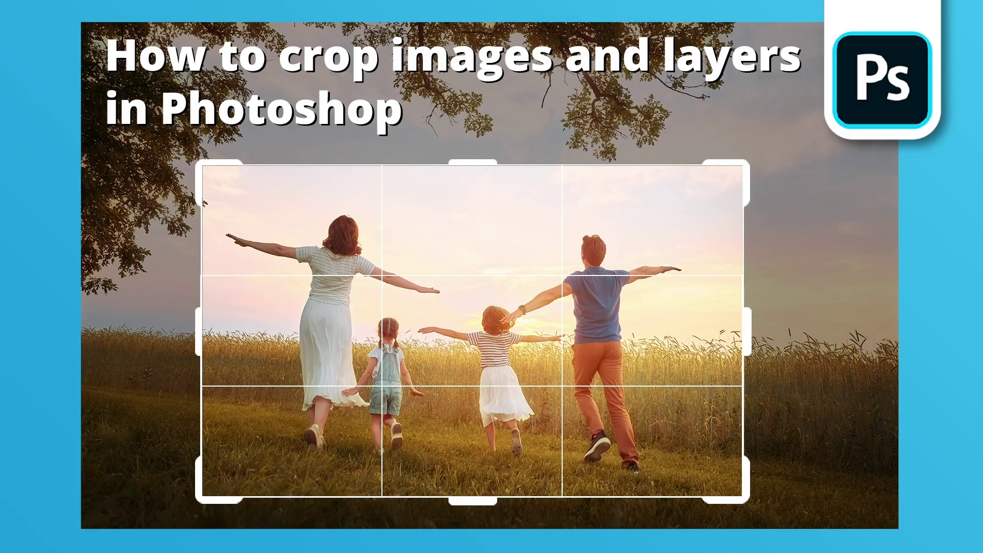